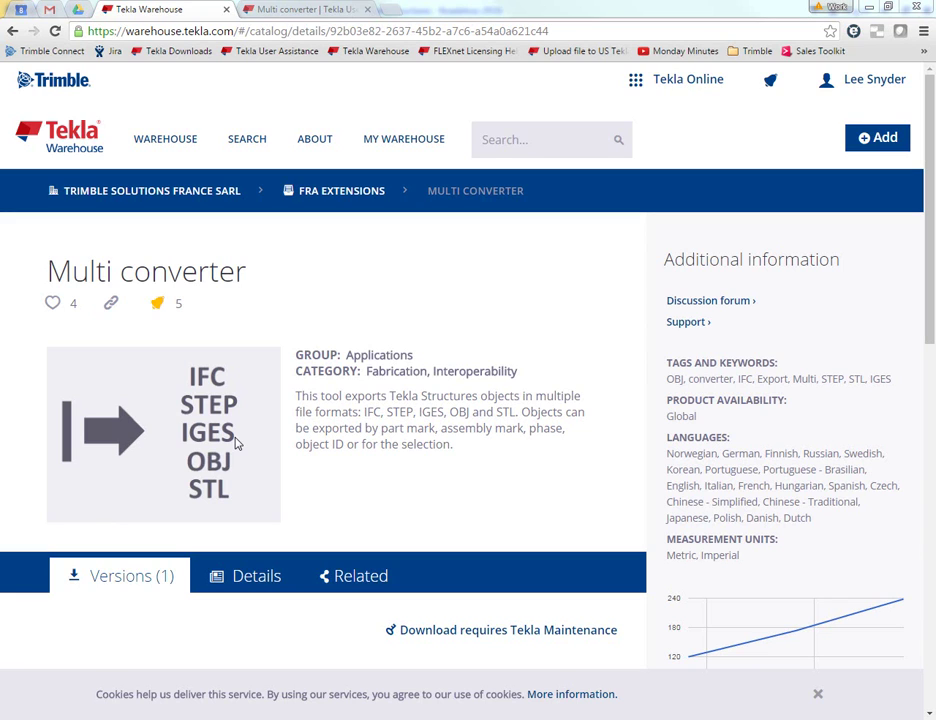
- On the Multi converter help page, highlight the note that STEP uses AP214, then return to Tekla
left_click(322, 10)
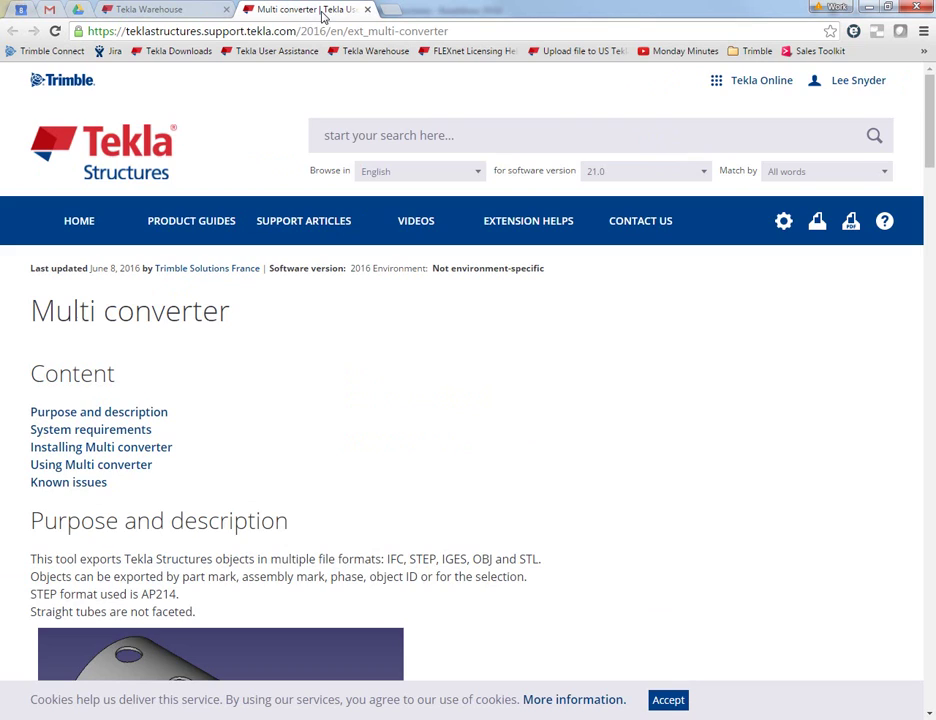
scroll(253, 446, "down", 4)
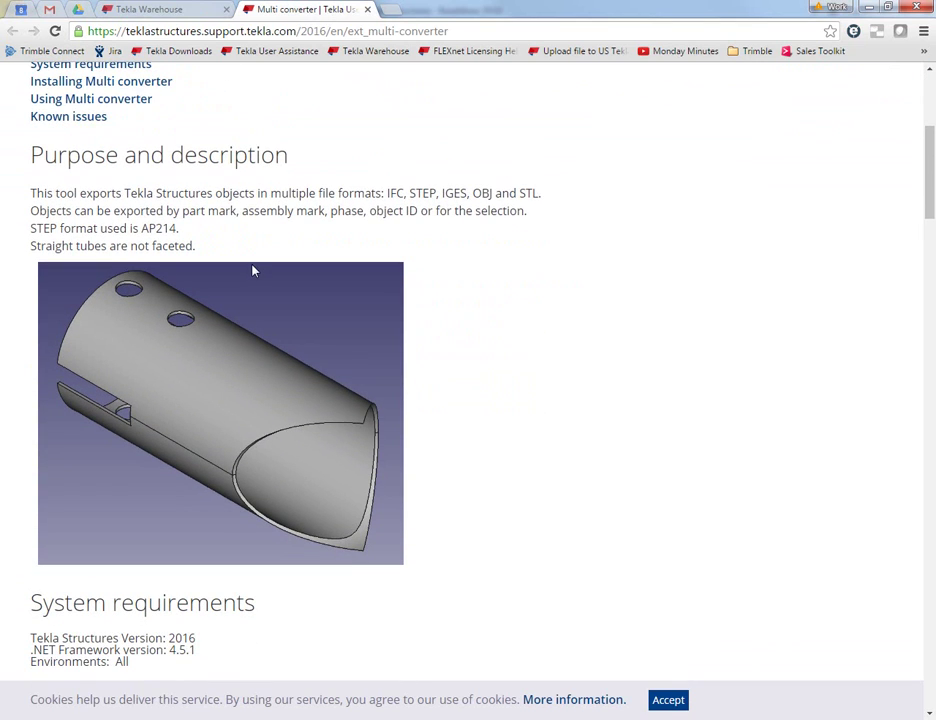
left_click_drag(100, 230, 188, 244)
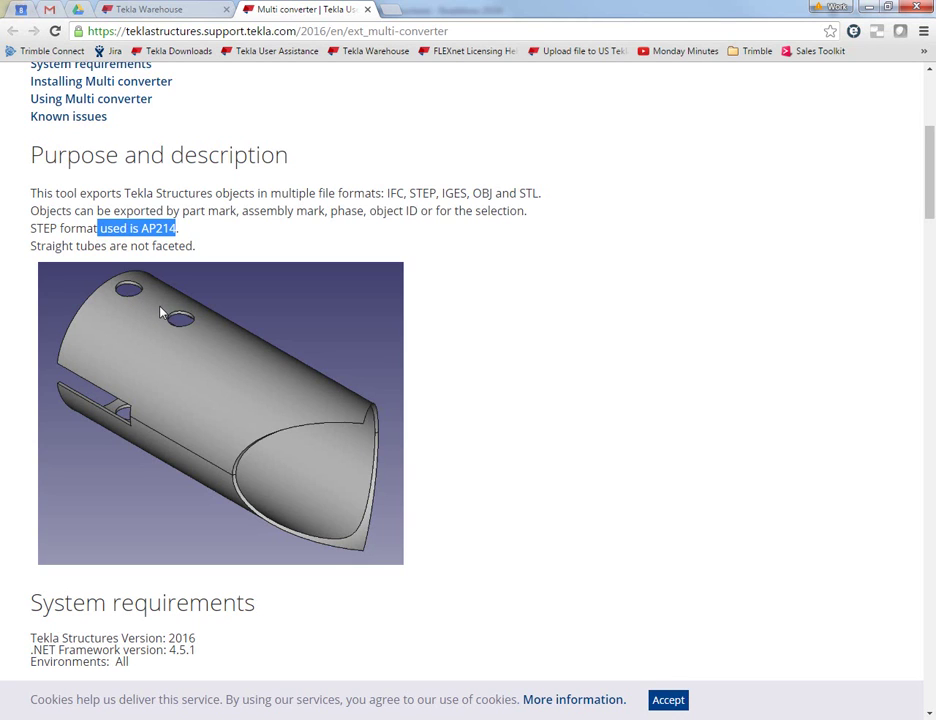
key("alt+Tab")
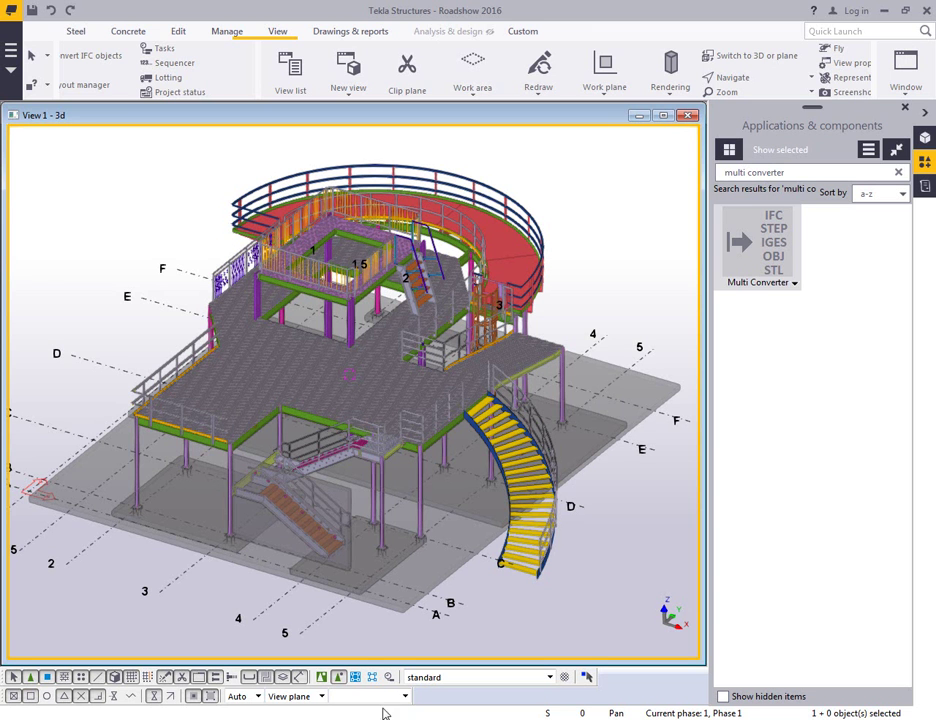
- Launch Multi Converter and set it to export 1 file for selection in stp format
left_click(768, 250)
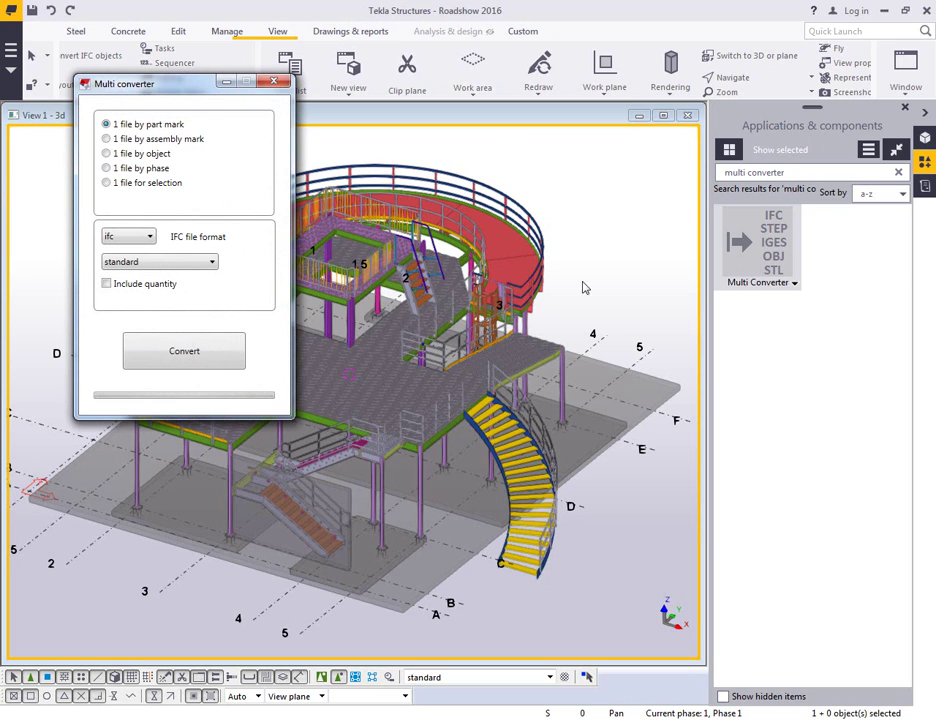
left_click_drag(181, 92, 126, 137)
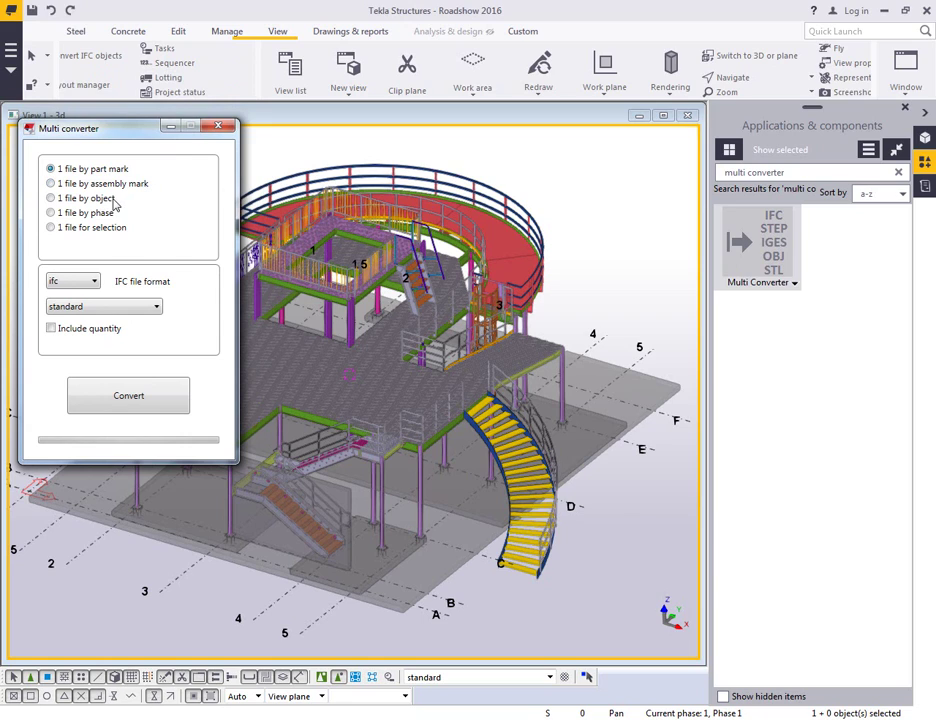
left_click(52, 228)
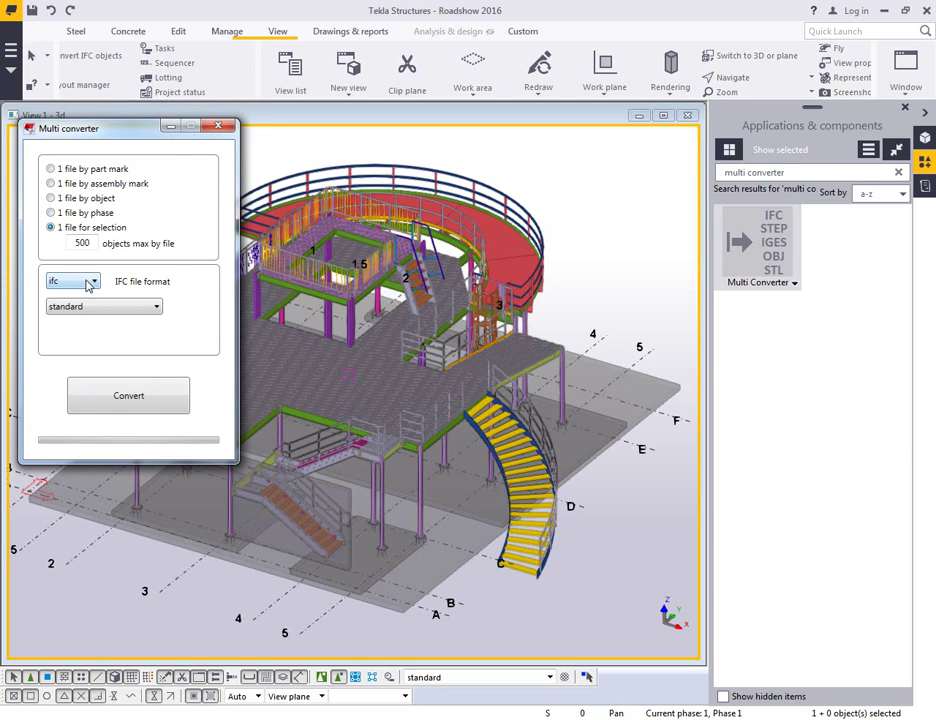
left_click(88, 283)
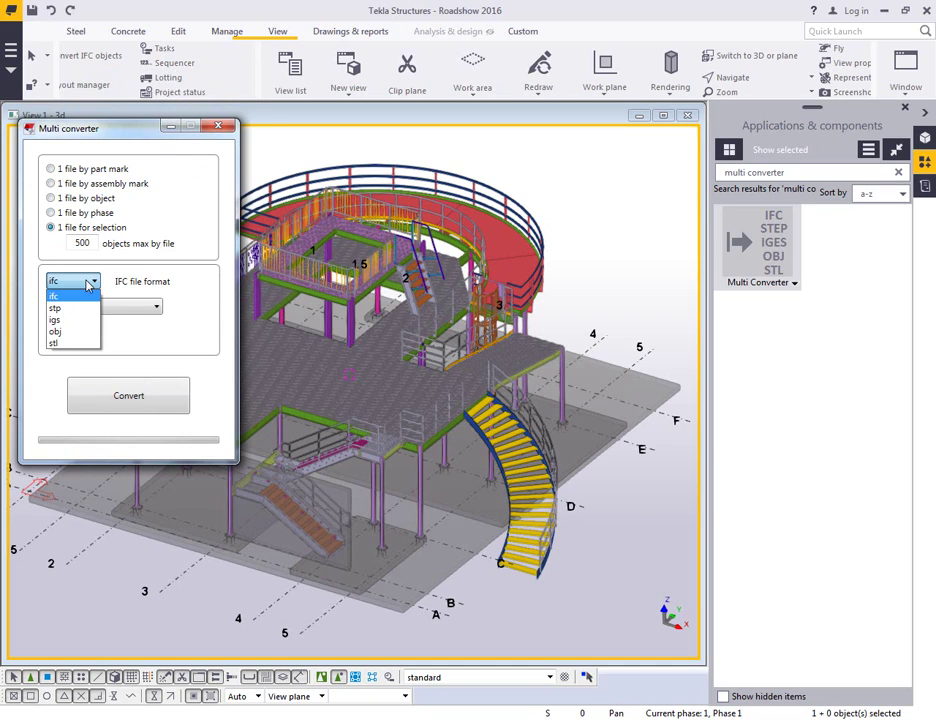
left_click(57, 308)
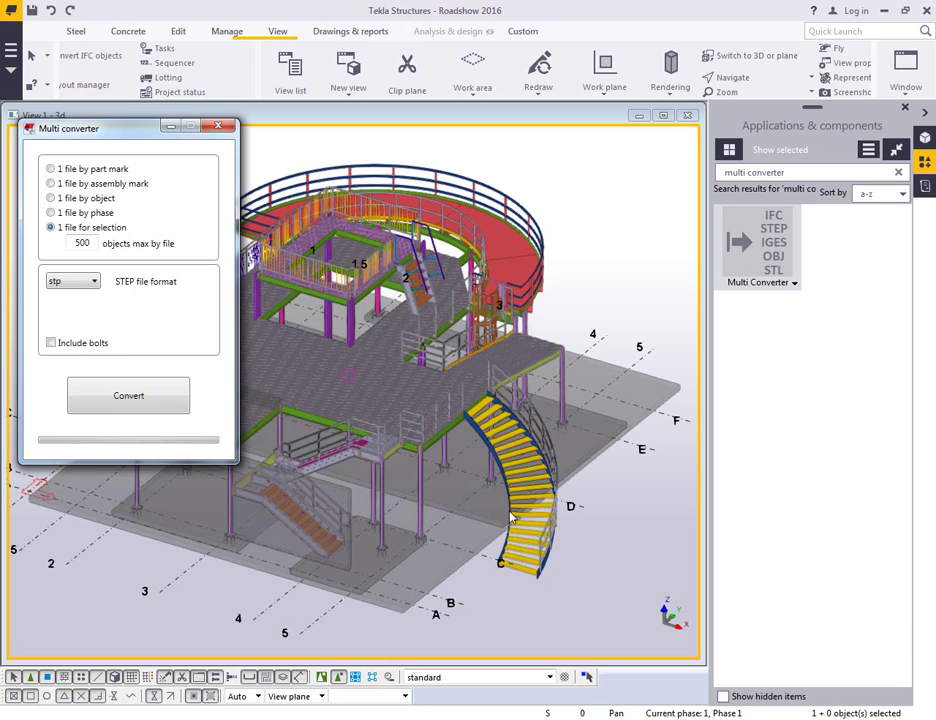
- Select the column and a single handrail rail, then convert them to STEP
scroll(344, 548, "up", 5)
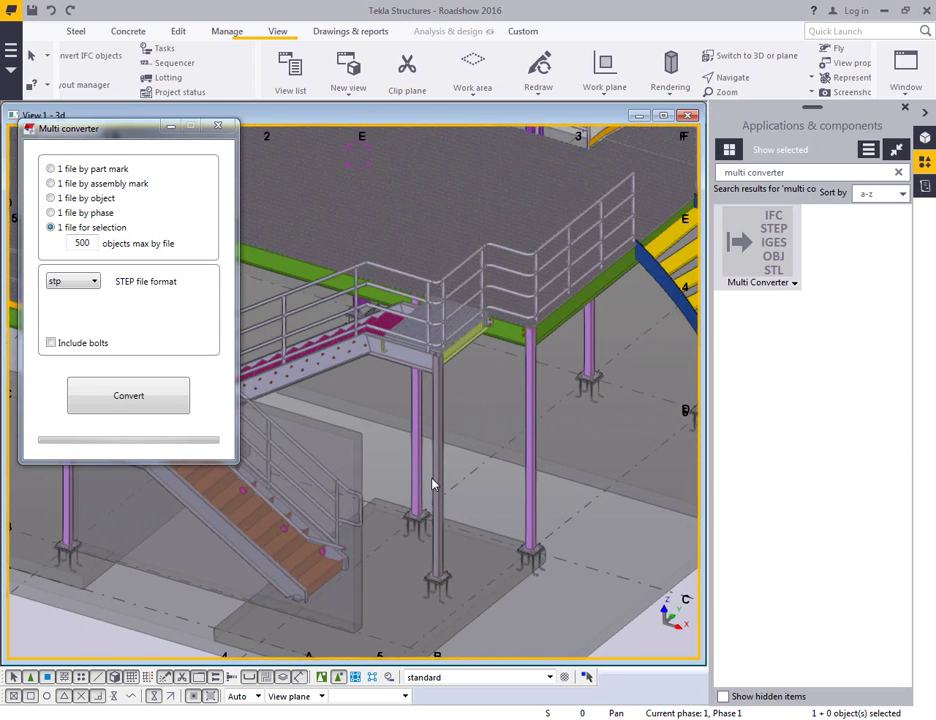
left_click(440, 463)
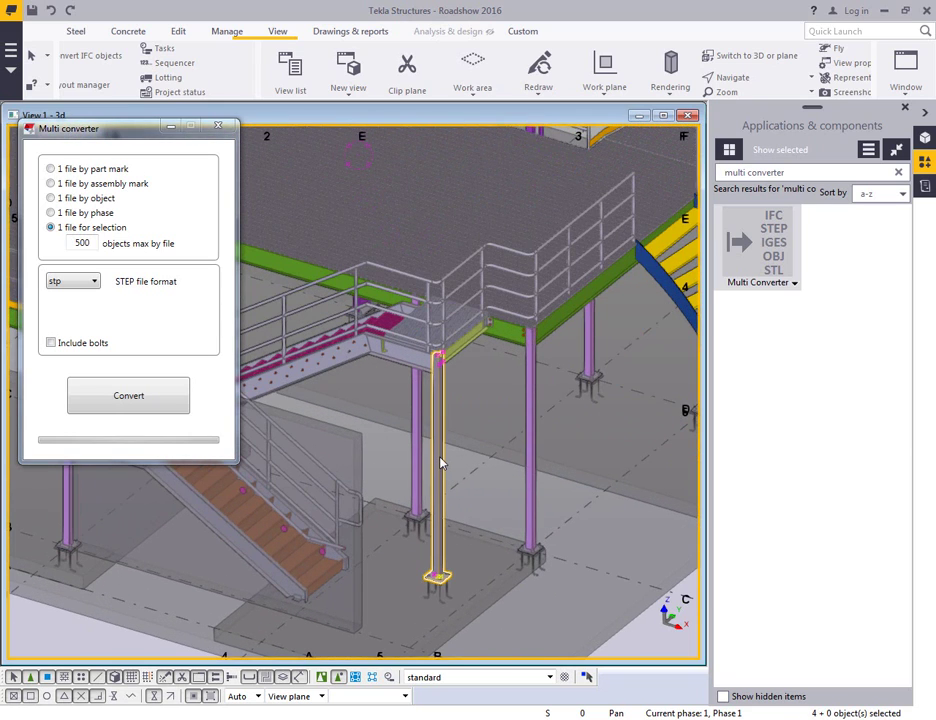
scroll(312, 490, "up", 4)
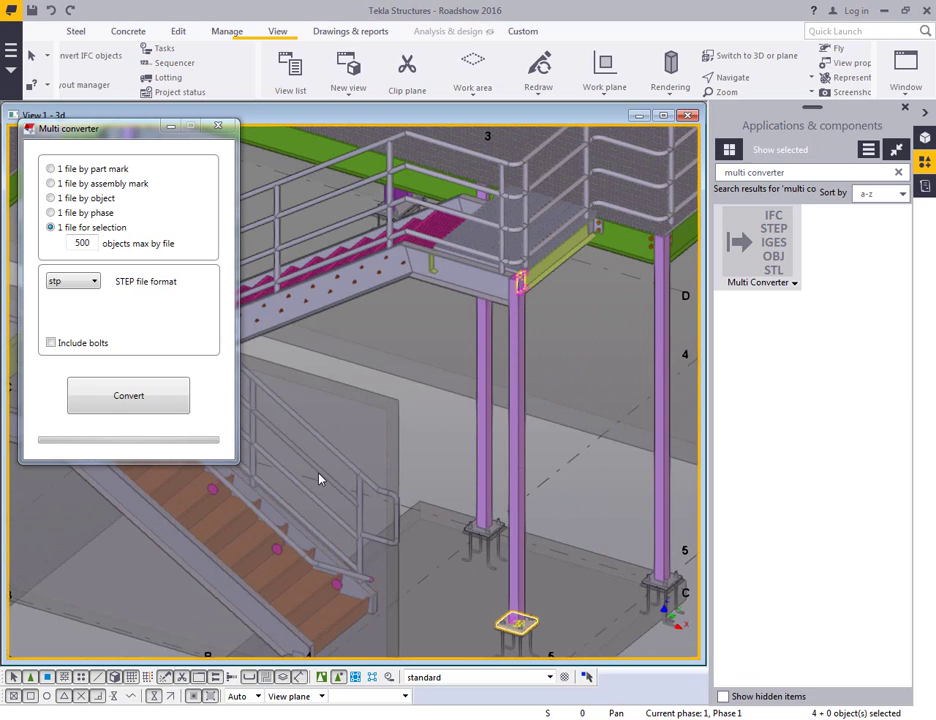
left_click(325, 476, "shift")
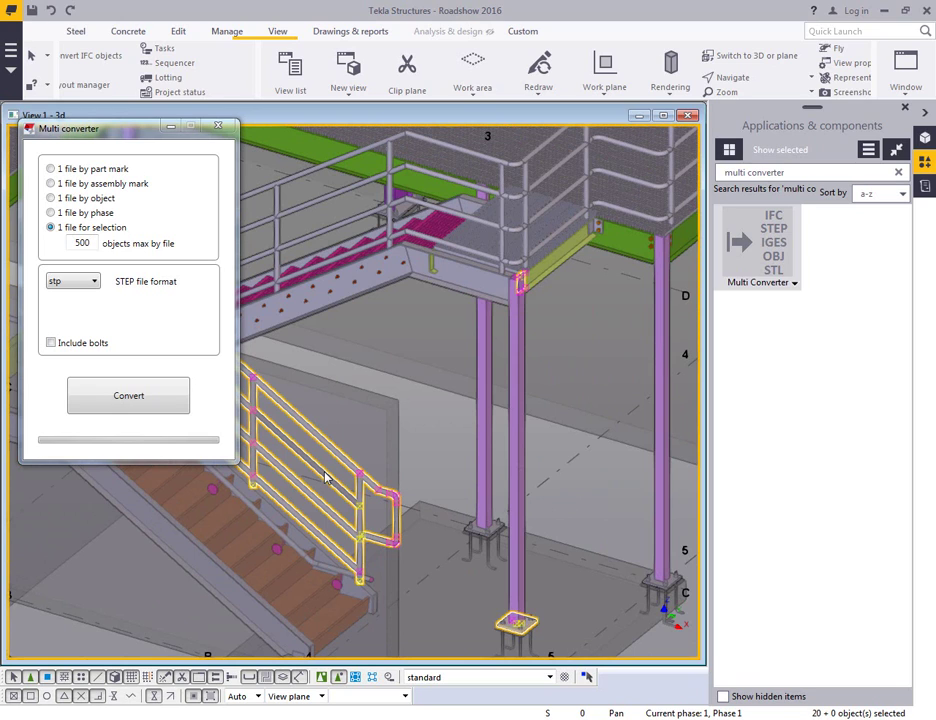
left_click(325, 476)
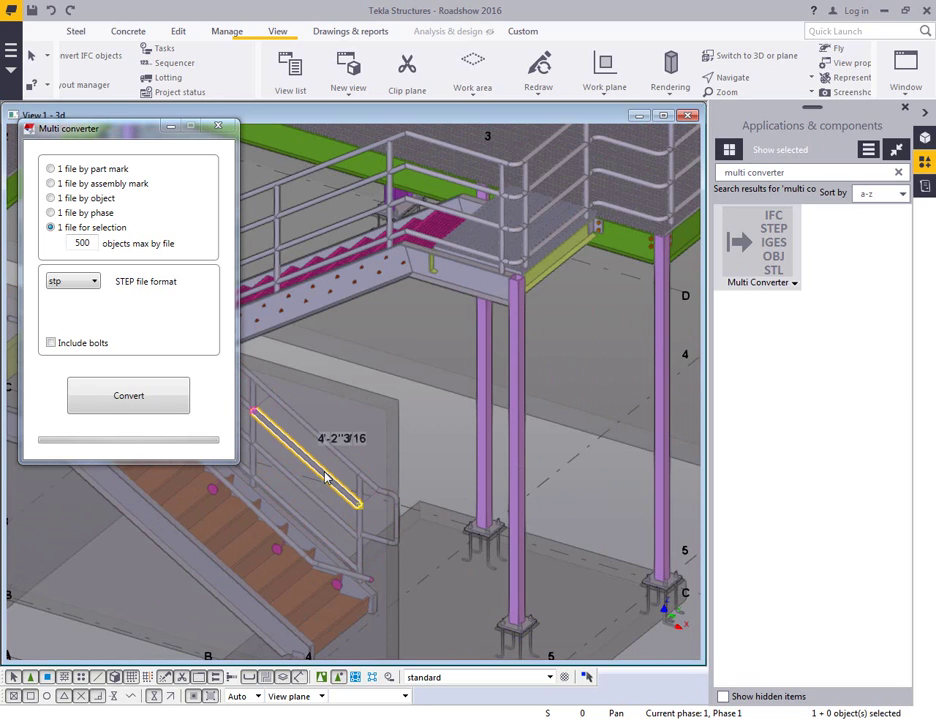
left_click(513, 438, "shift")
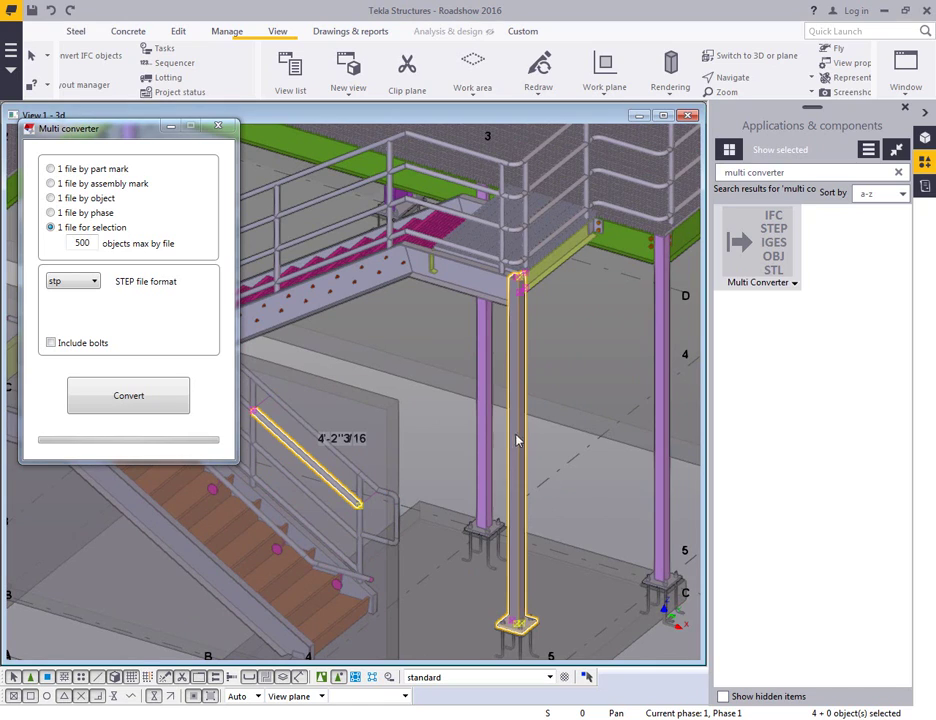
left_click(143, 398)
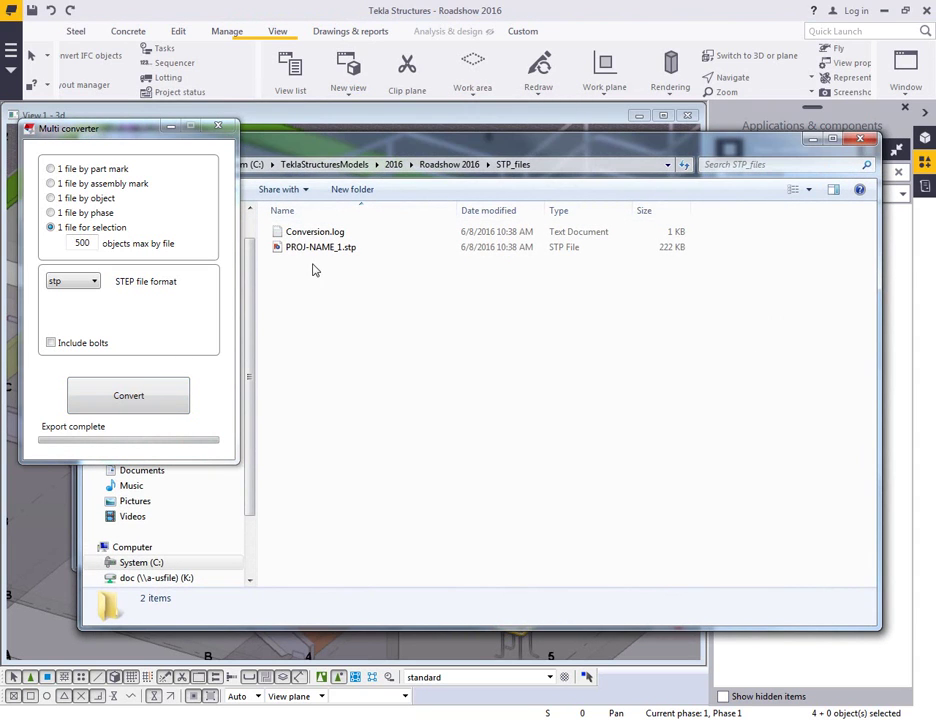
- Select the exported PROJ-NAME_1.stp in the STP_files folder
left_click(338, 248)
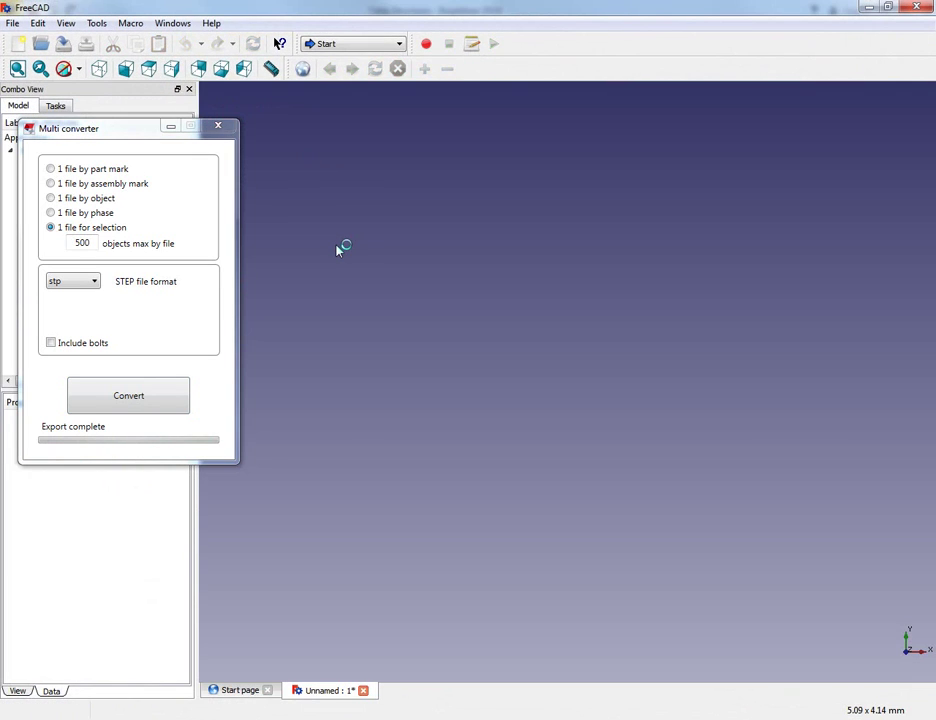
- Fit all imported geometry in view and keep Blender as the navigation style
left_click(66, 23)
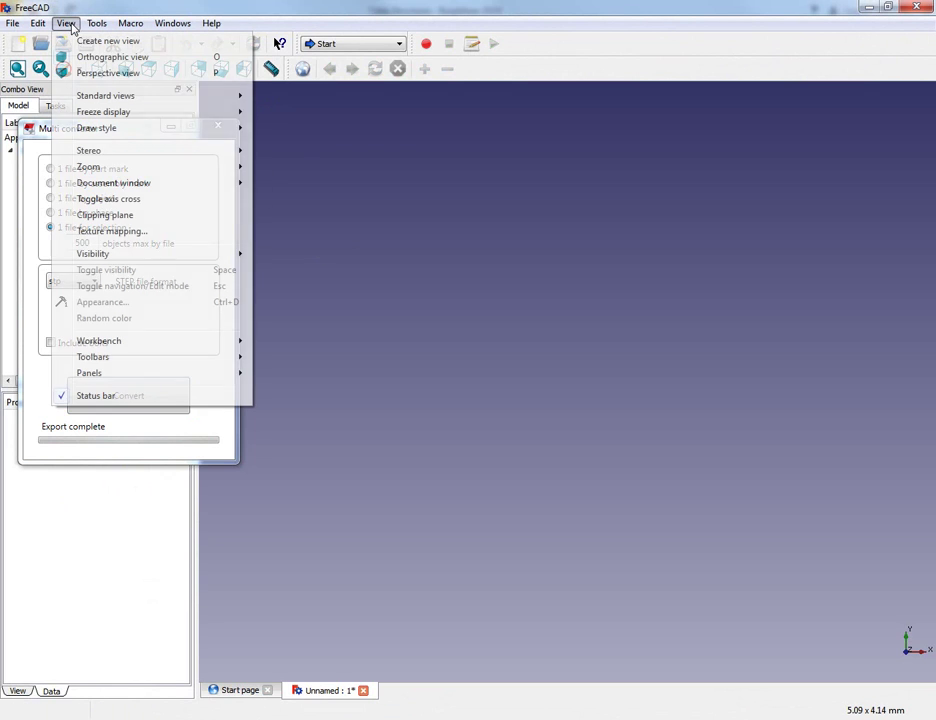
mouse_move(130, 96)
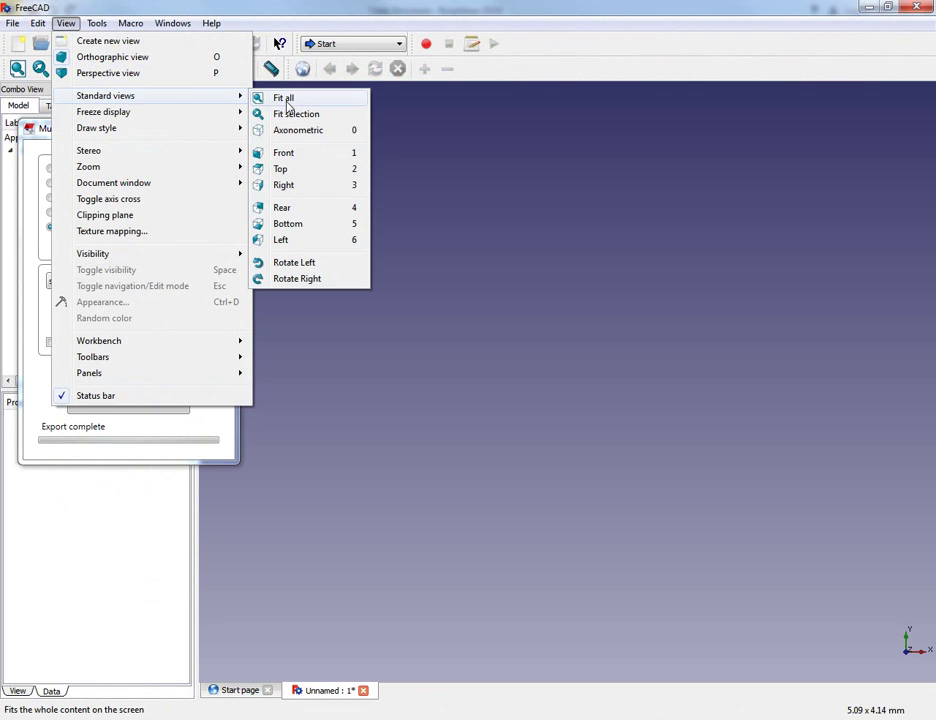
left_click(283, 94)
right_click(543, 369)
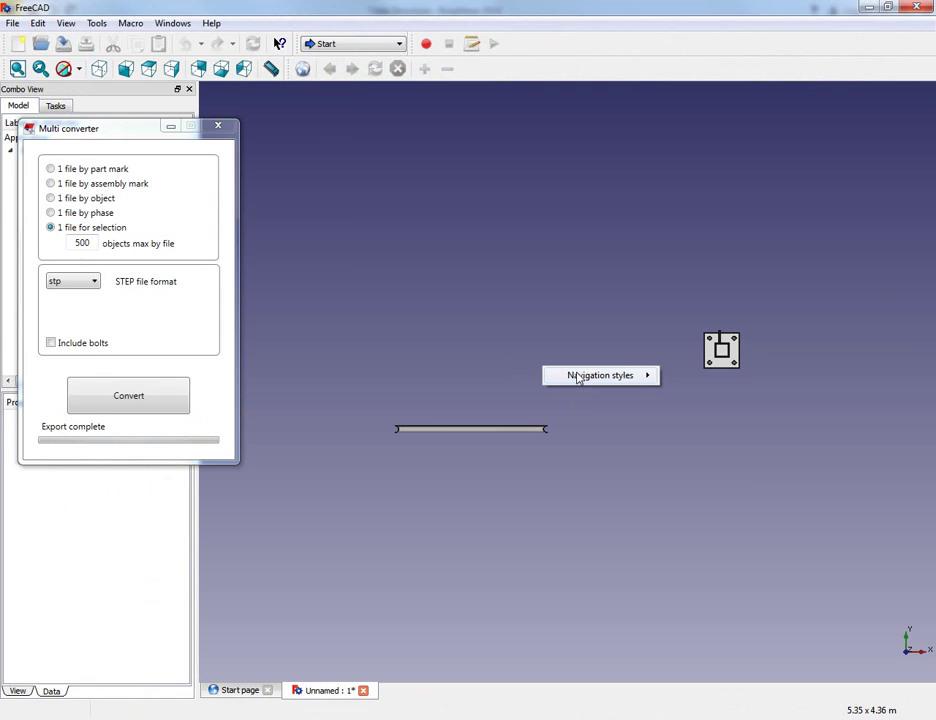
mouse_move(581, 378)
left_click(695, 409)
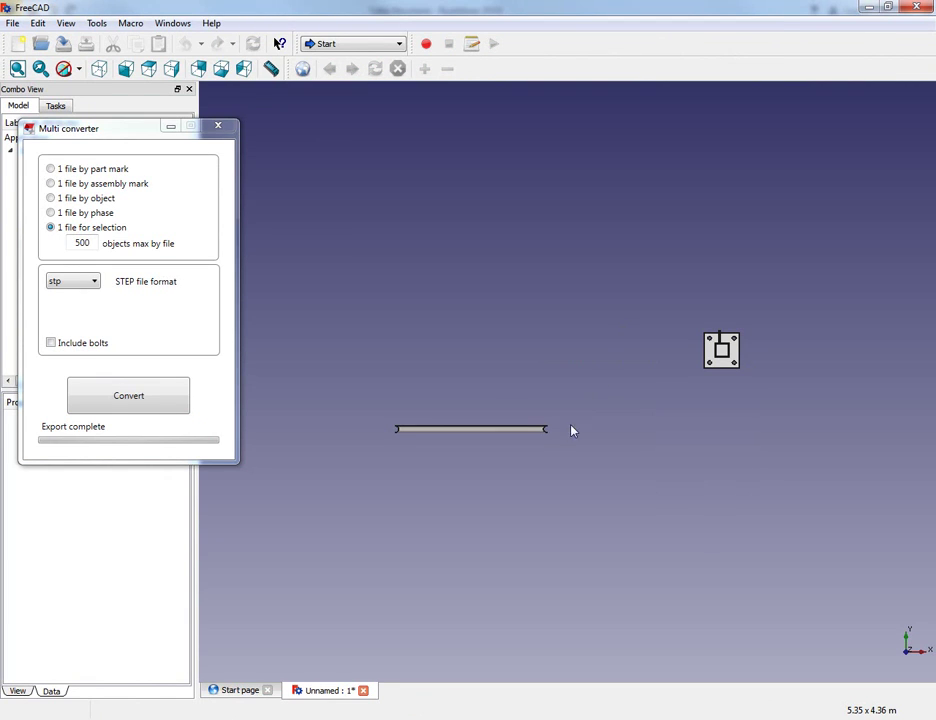
- Zoom and orbit in close on the rail's smooth curved coped end
scroll(540, 440, "up", 5)
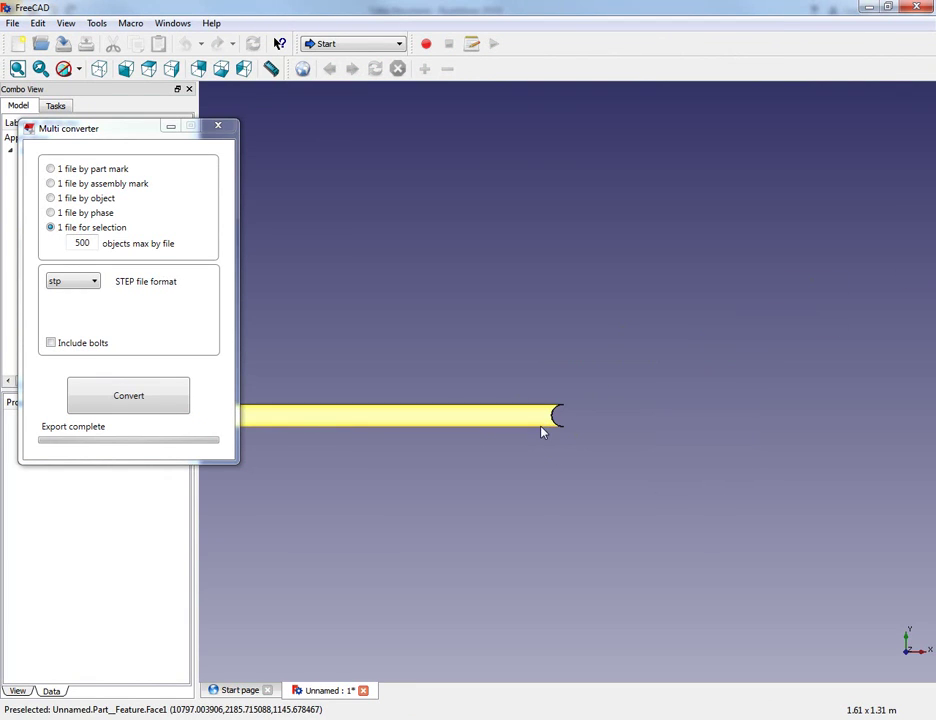
middle_click_drag(543, 432, 457, 334)
scroll(662, 575, "up", 5)
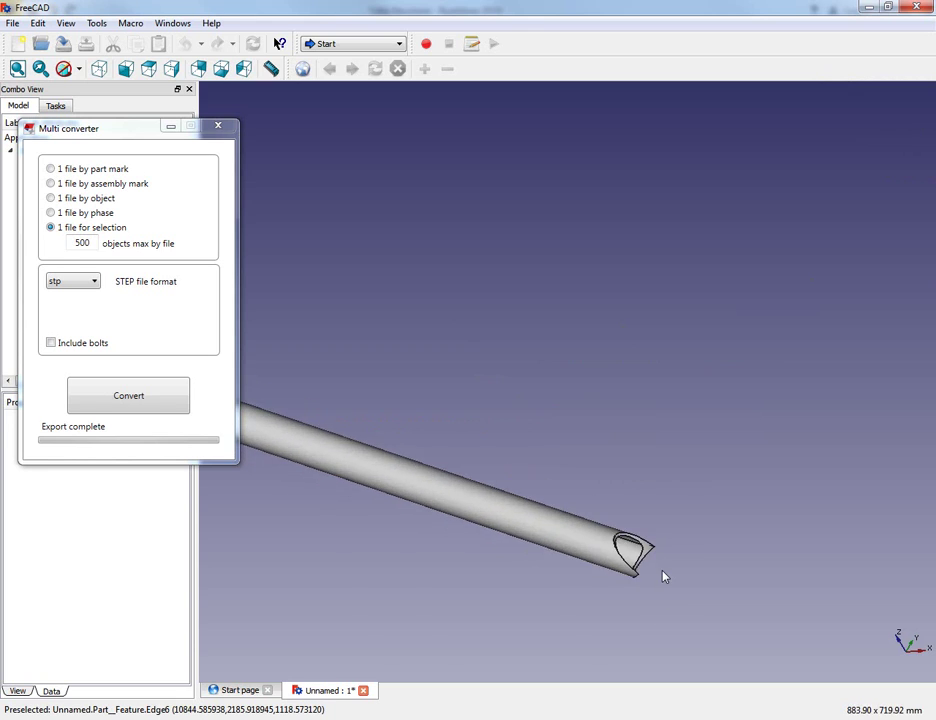
middle_click_drag(621, 557, 623, 543)
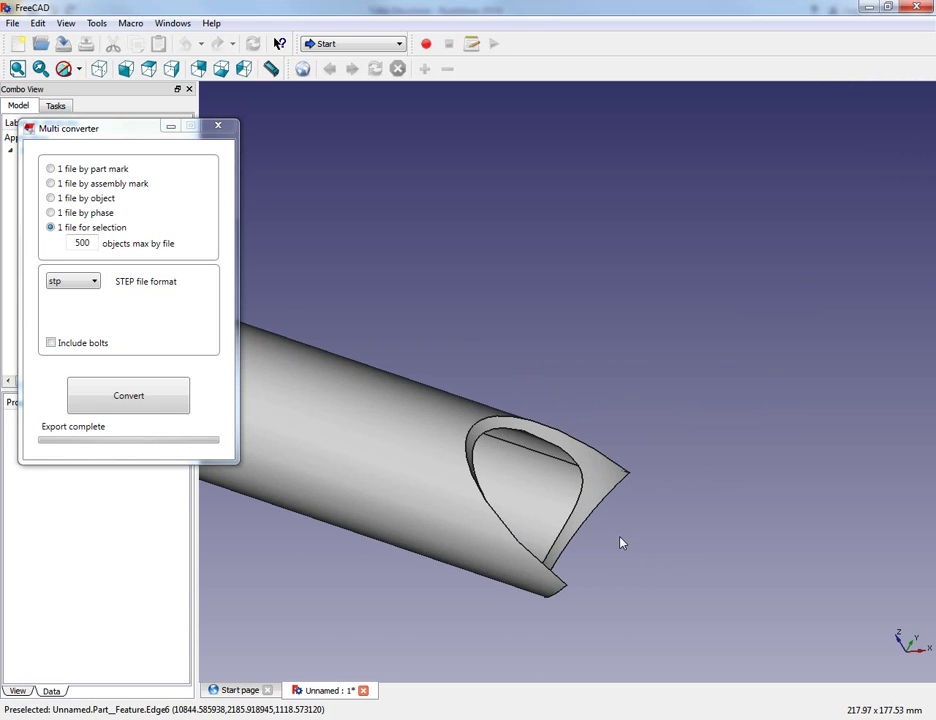
scroll(623, 543, "up", 2)
scroll(515, 500, "down", 10)
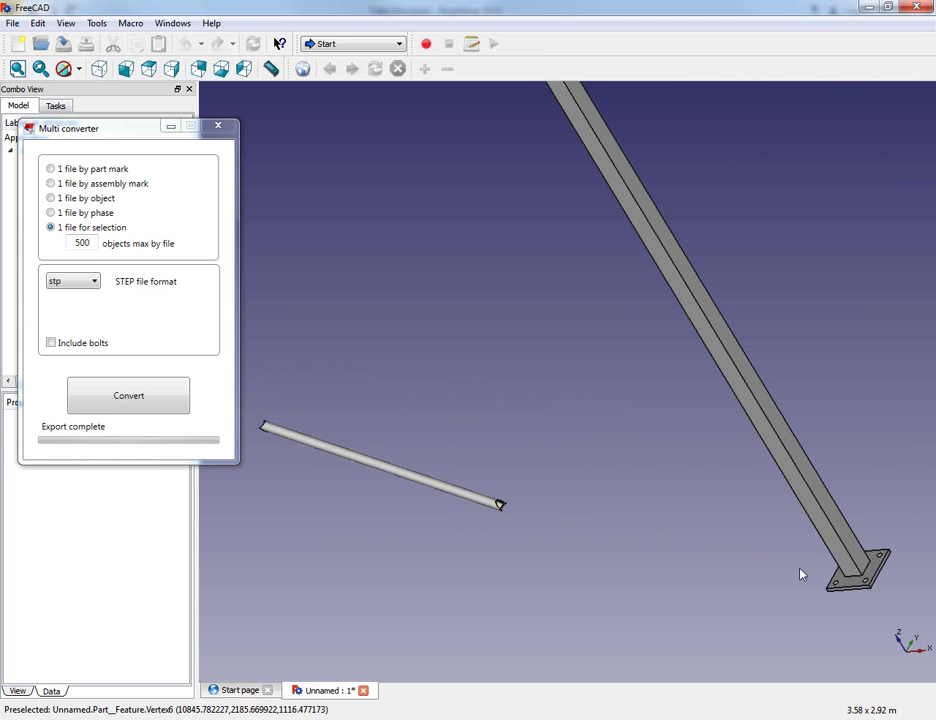
scroll(802, 580, "up", 6)
scroll(859, 606, "down", 1)
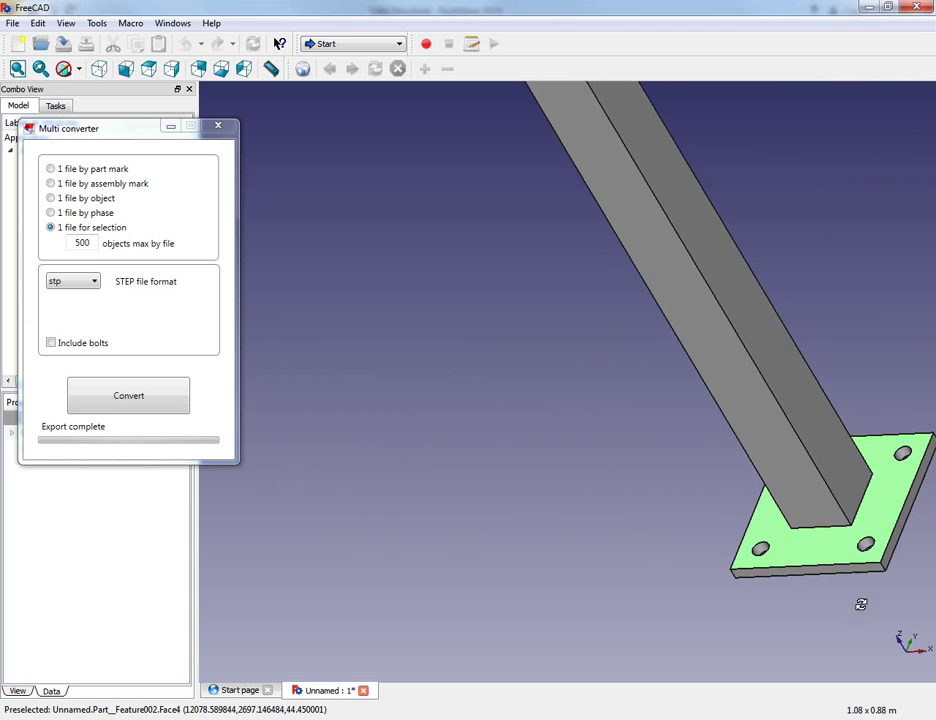
scroll(860, 600, "up", 5)
scroll(842, 545, "up", 2)
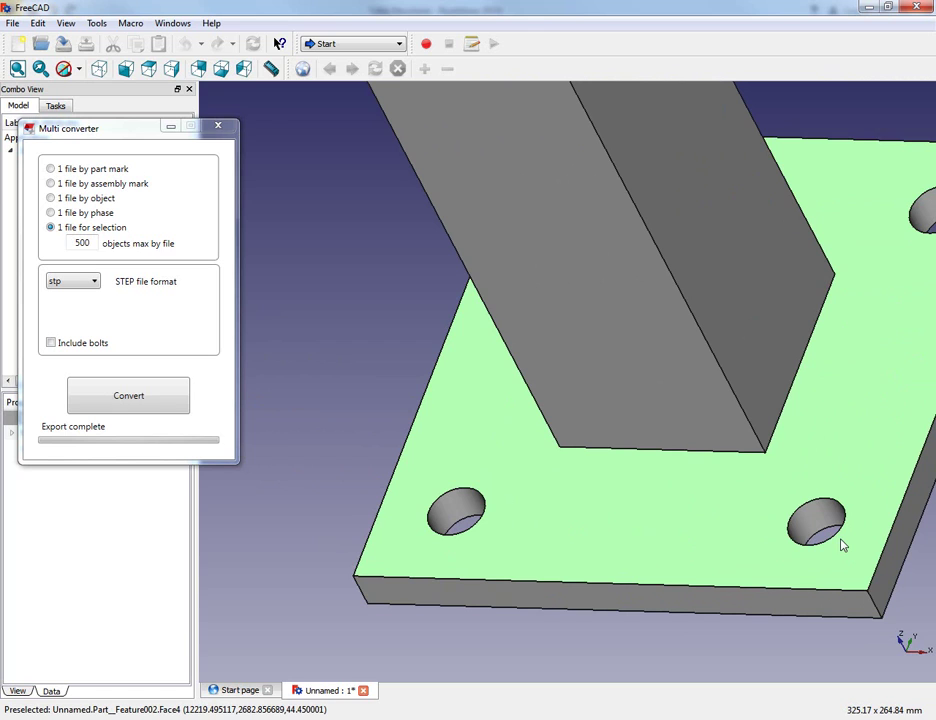
scroll(742, 524, "down", 10)
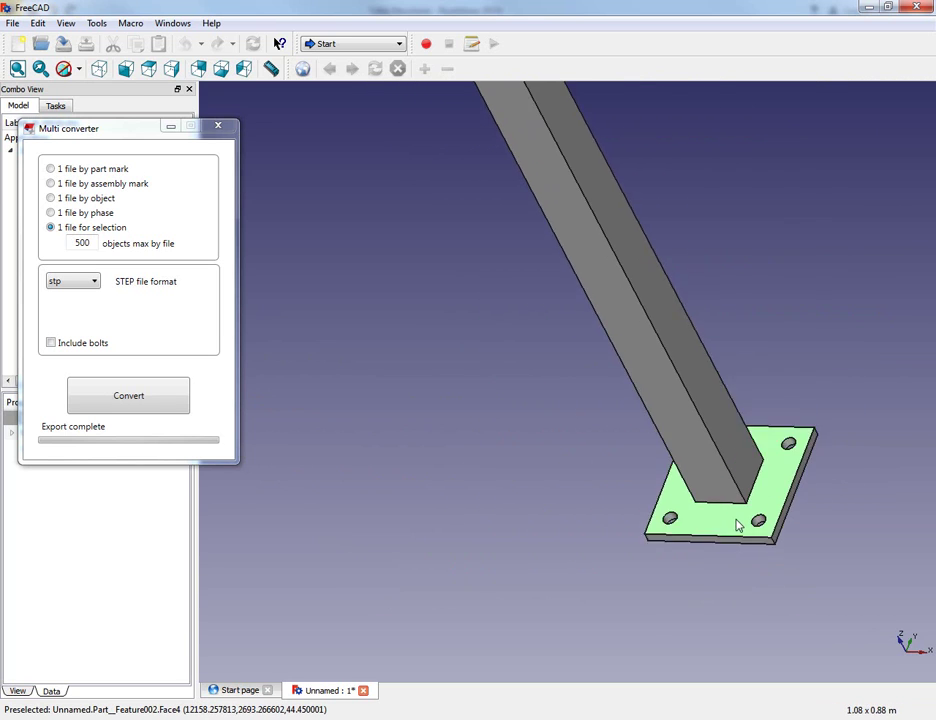
scroll(564, 161, "up", 8)
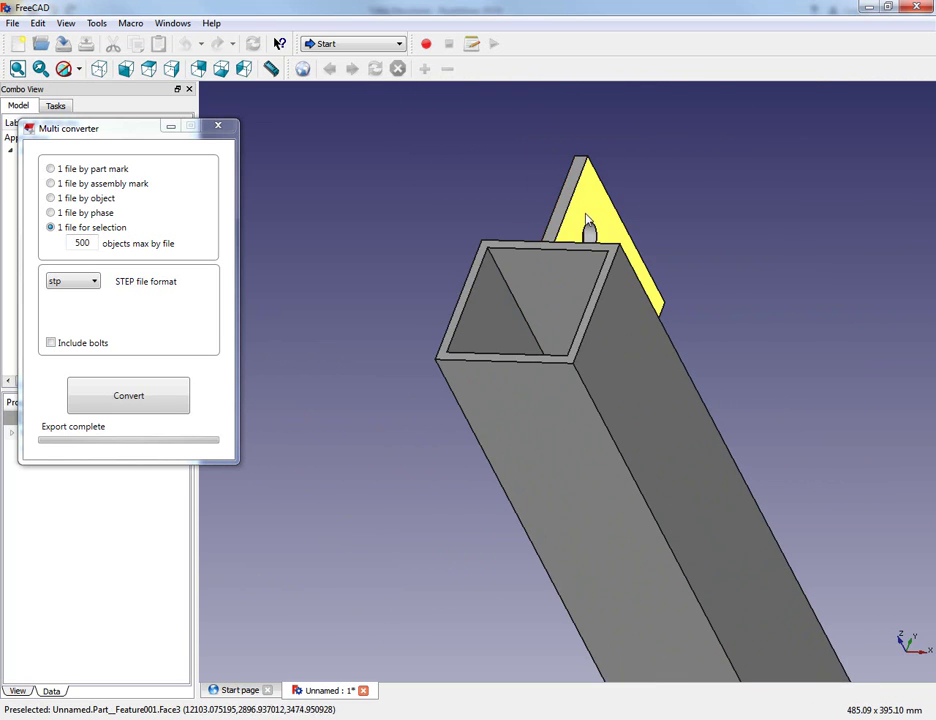
middle_click_drag(618, 277, 610, 313)
scroll(610, 313, "down", 3)
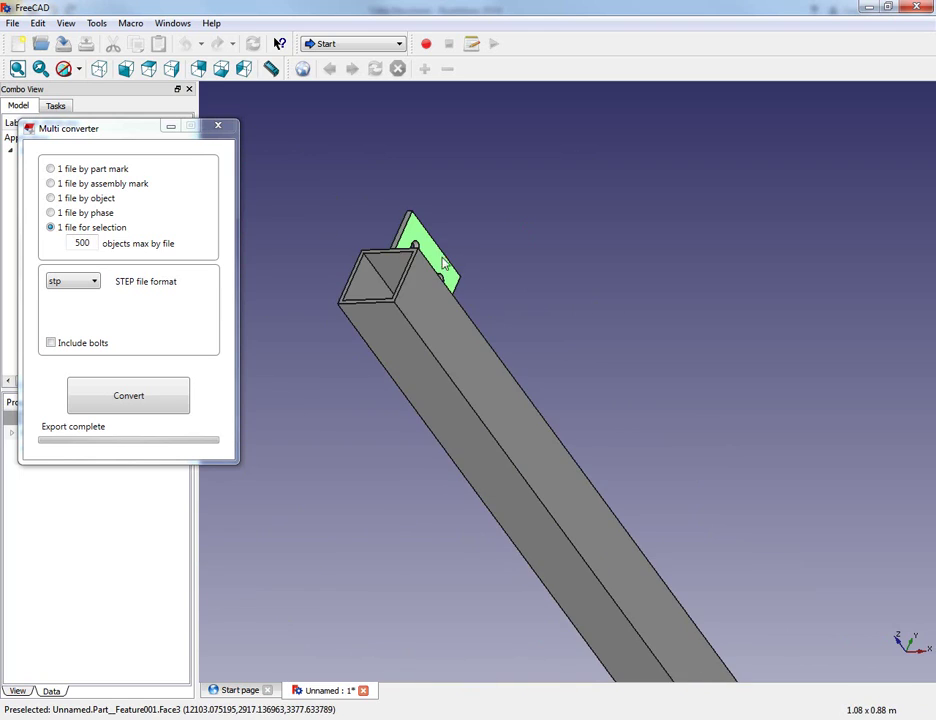
scroll(443, 267, "up", 2)
scroll(397, 252, "up", 1)
scroll(397, 252, "down", 3)
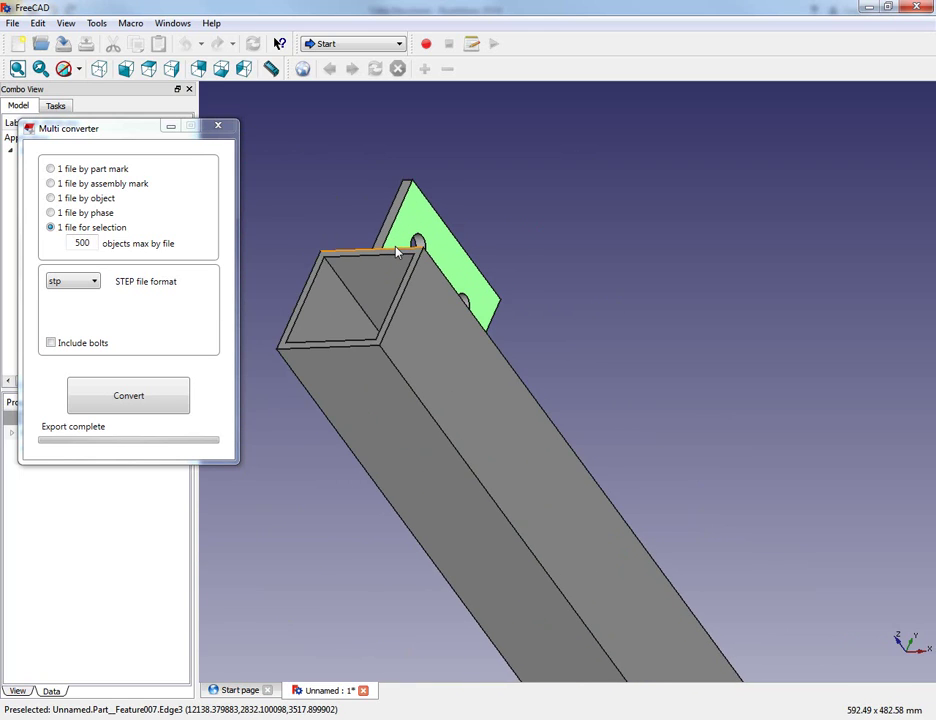